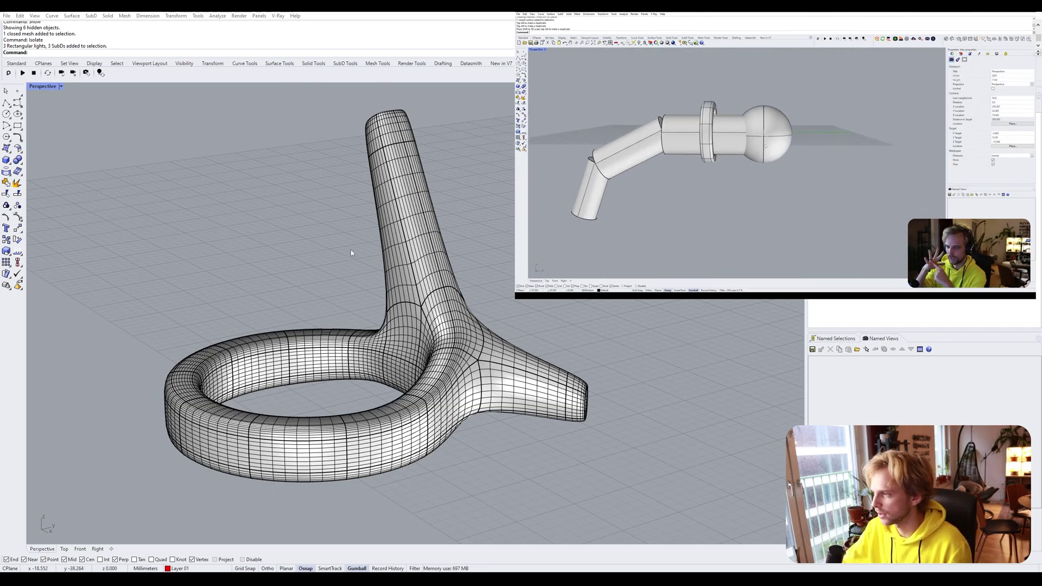
Orbit the sliced ring in Cura's layer preview to view it from higher up
{"action": "scroll", "coordinate": [349, 248], "scroll_direction": "down", "scroll_amount": 3}
{"action": "scroll", "coordinate": [270, 273], "scroll_direction": "up", "scroll_amount": 2}
{"action": "right_click_drag", "start_coordinate": [270, 273], "coordinate": [394, 353]}
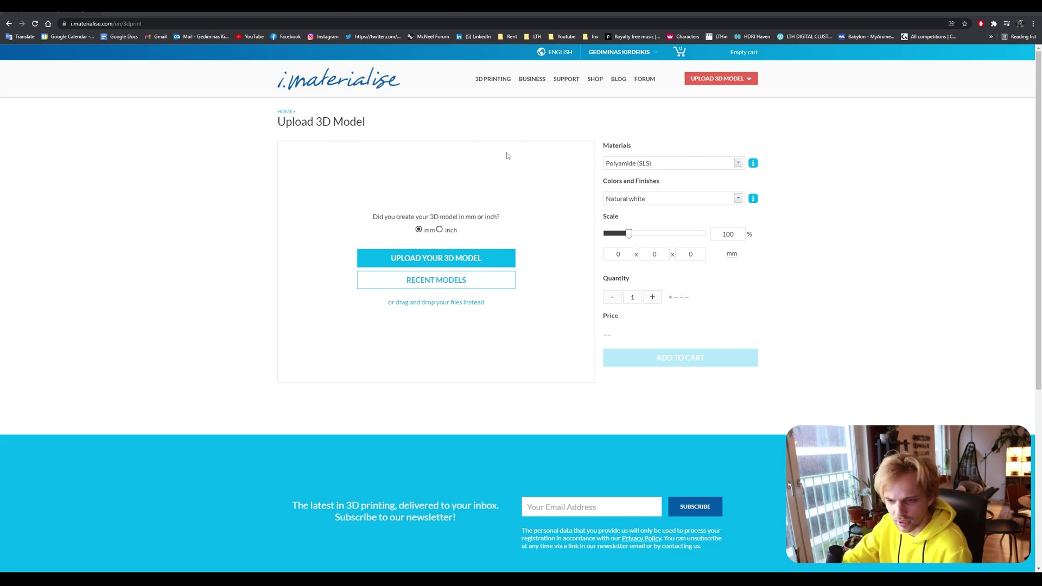
Upload the ring file from the Desktop and rotate the 29.2 × 34.57 × 26.57 mm preview to a side view
{"action": "left_click", "coordinate": [426, 259]}
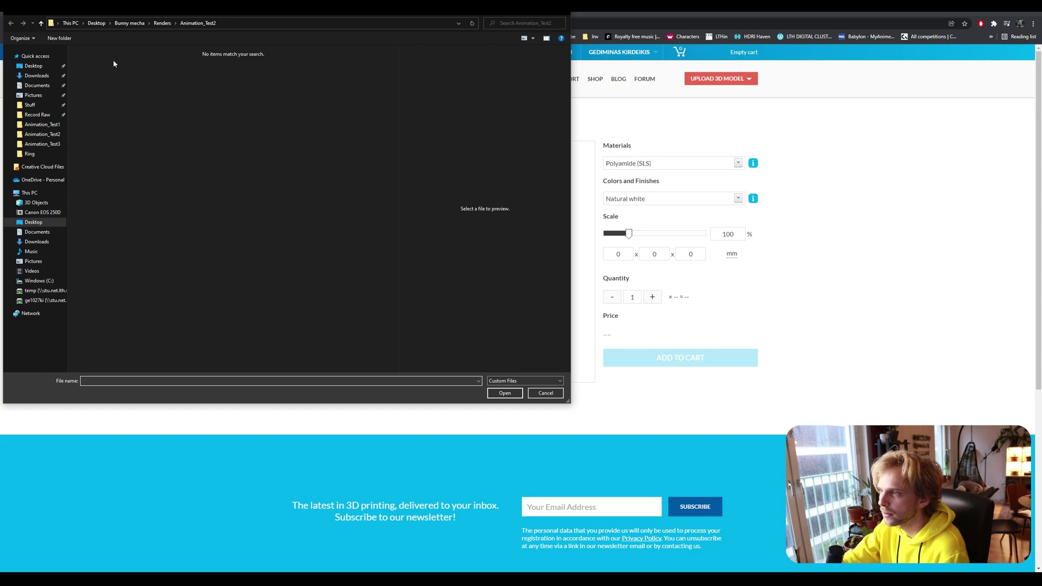
{"action": "left_click", "coordinate": [47, 69]}
{"action": "left_click", "coordinate": [325, 70]}
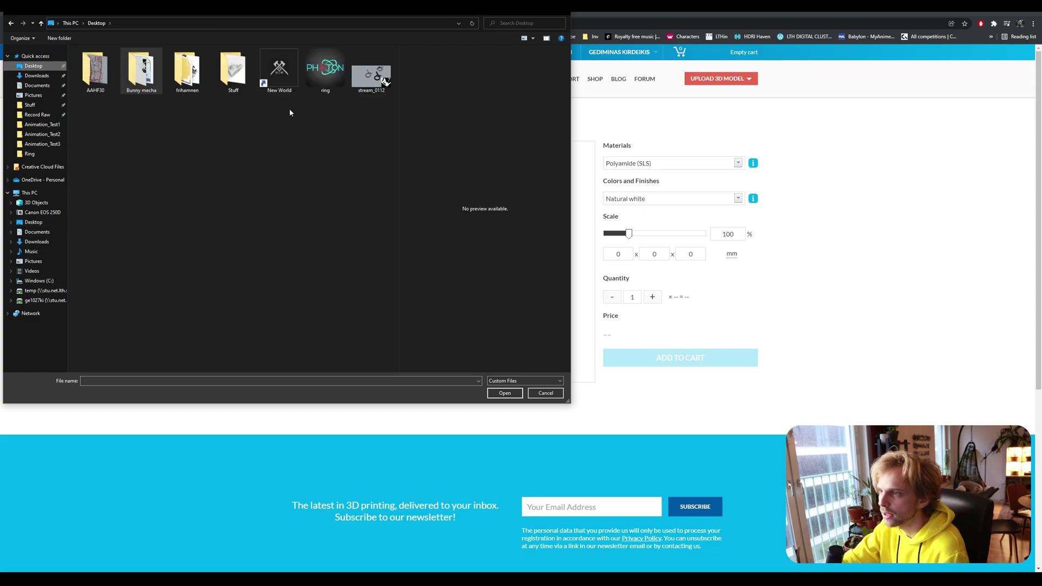
{"action": "left_click", "coordinate": [504, 392]}
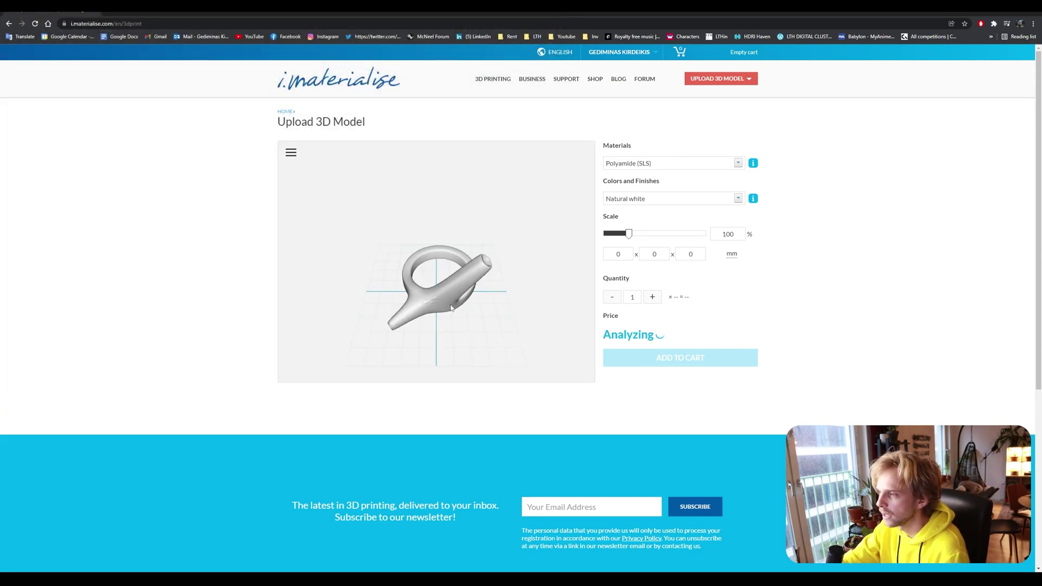
{"action": "left_click_drag", "start_coordinate": [451, 307], "coordinate": [444, 281]}
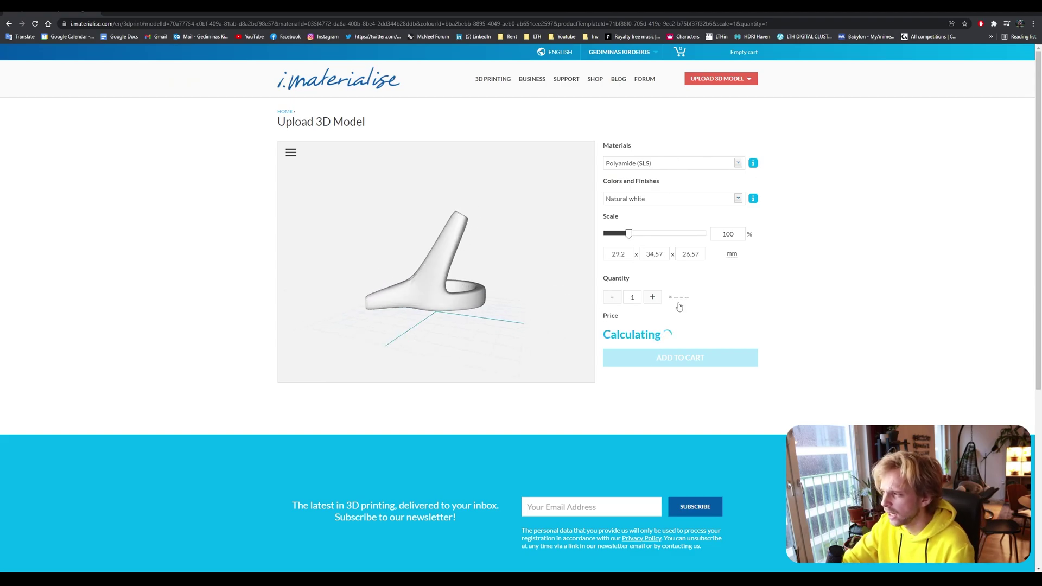
Browse the Materials list and its prices, e.g. Gold 1801.51 € and Steel 15.52 €
{"action": "left_click", "coordinate": [651, 164]}
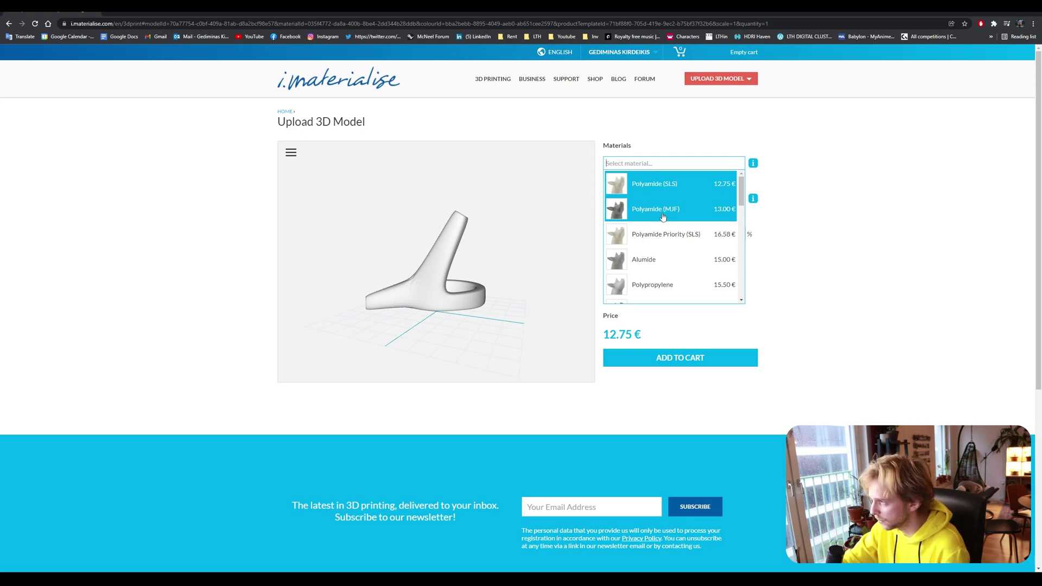
{"action": "scroll", "coordinate": [671, 228], "scroll_direction": "down", "scroll_amount": 3}
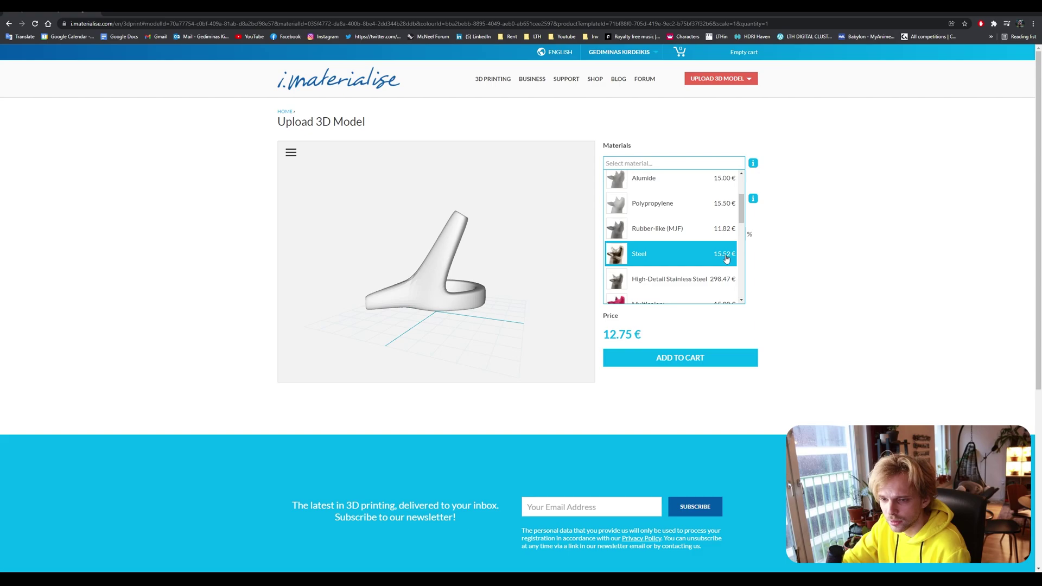
{"action": "scroll", "coordinate": [689, 255], "scroll_direction": "down", "scroll_amount": 10}
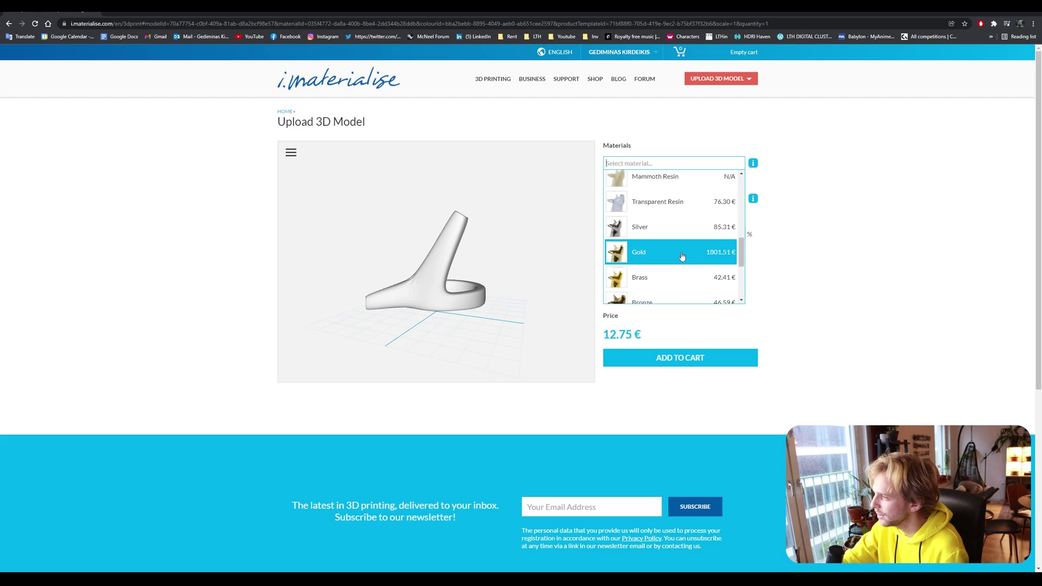
{"action": "scroll", "coordinate": [678, 266], "scroll_direction": "up", "scroll_amount": 3}
{"action": "scroll", "coordinate": [678, 266], "scroll_direction": "down", "scroll_amount": 6}
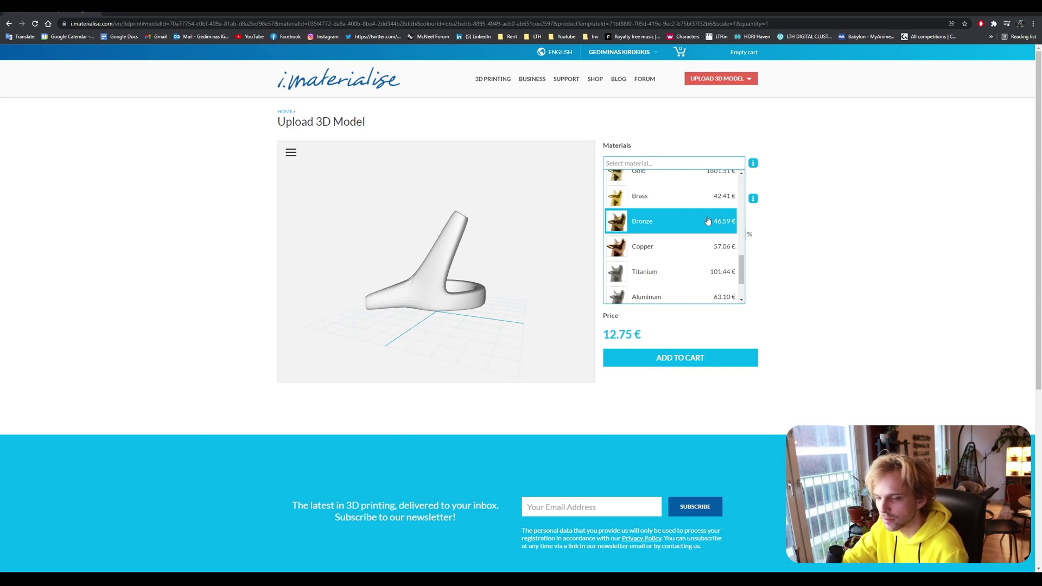
{"action": "scroll", "coordinate": [699, 232], "scroll_direction": "up", "scroll_amount": 5}
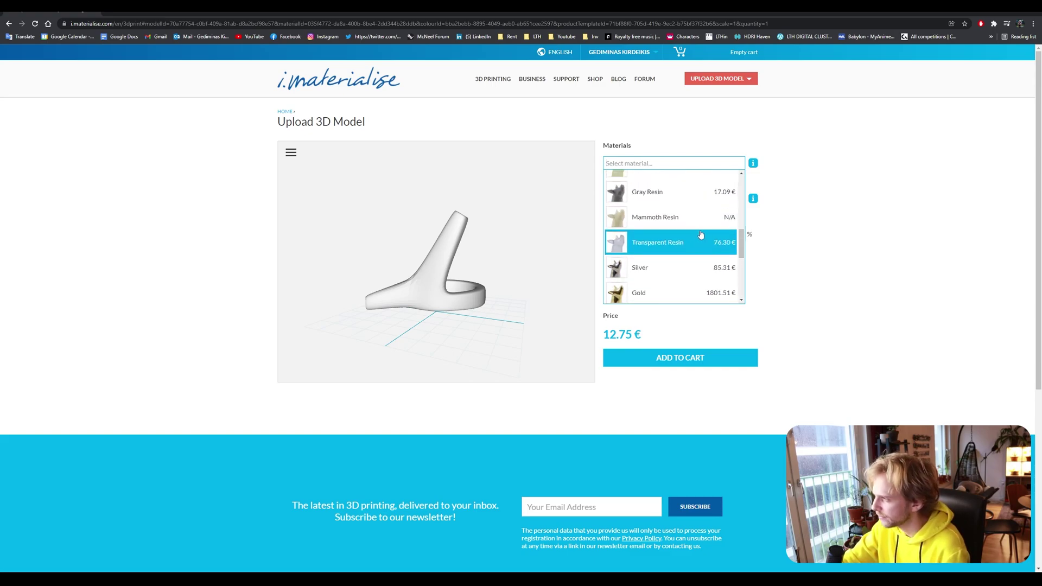
{"action": "scroll", "coordinate": [673, 233], "scroll_direction": "up", "scroll_amount": 2}
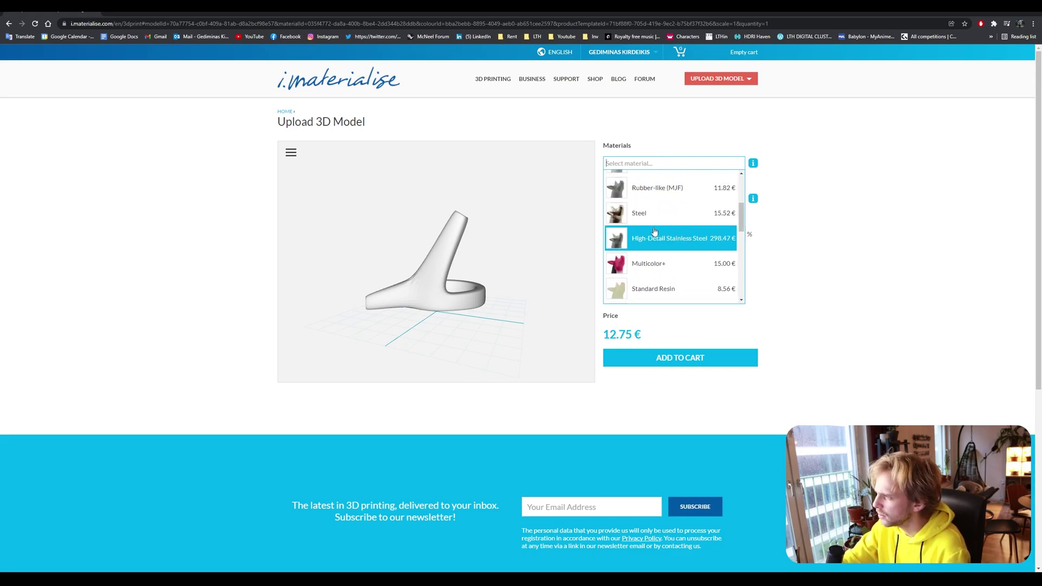
Choose Steel and change its finish from Natural, unpolished to Natural, polish at 15.52 €
{"action": "left_click", "coordinate": [678, 214]}
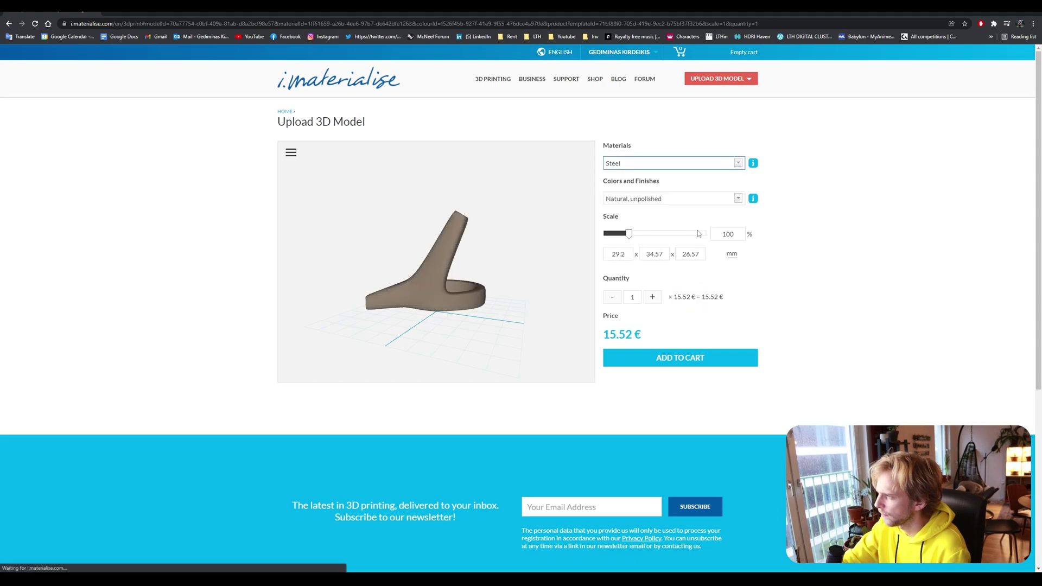
{"action": "left_click", "coordinate": [738, 203]}
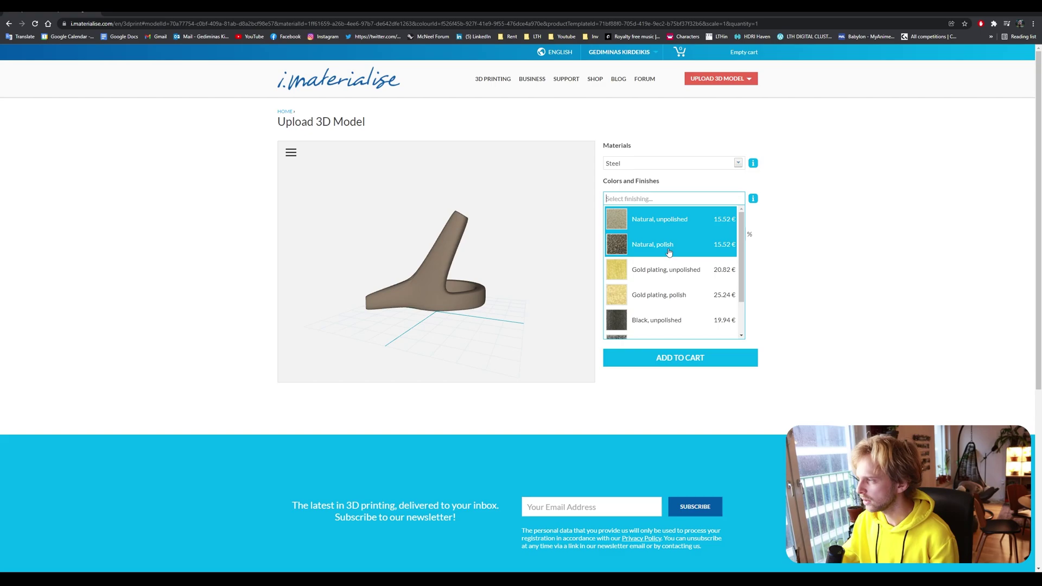
{"action": "scroll", "coordinate": [661, 292], "scroll_direction": "down", "scroll_amount": 1}
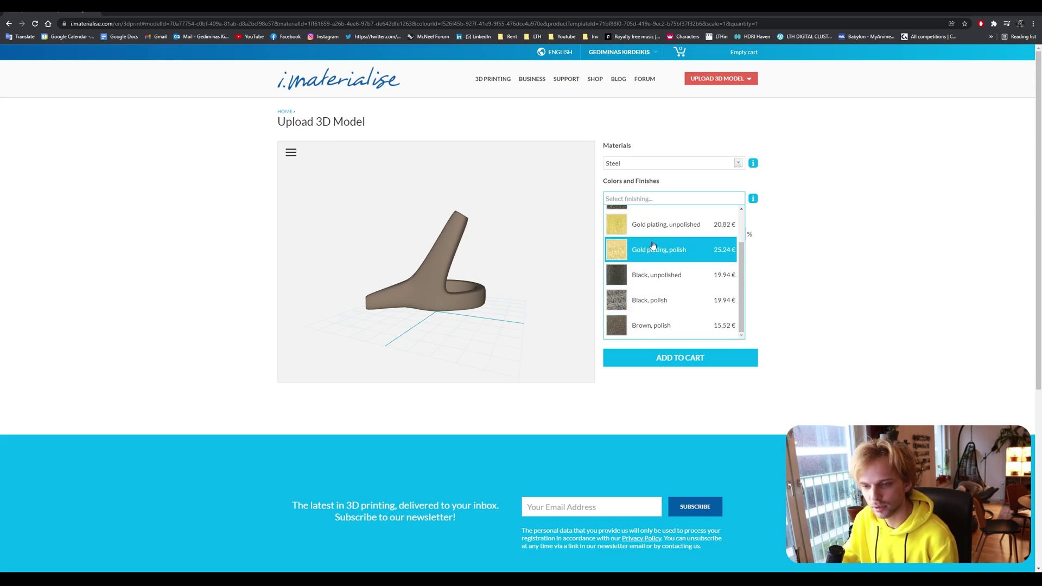
{"action": "scroll", "coordinate": [653, 245], "scroll_direction": "up", "scroll_amount": 5}
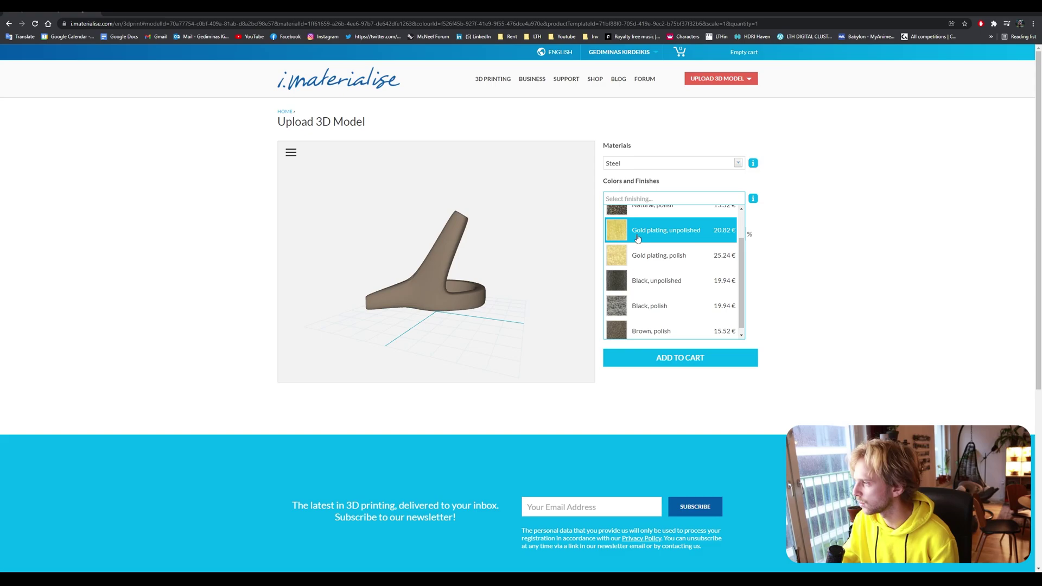
{"action": "left_click", "coordinate": [678, 202]}
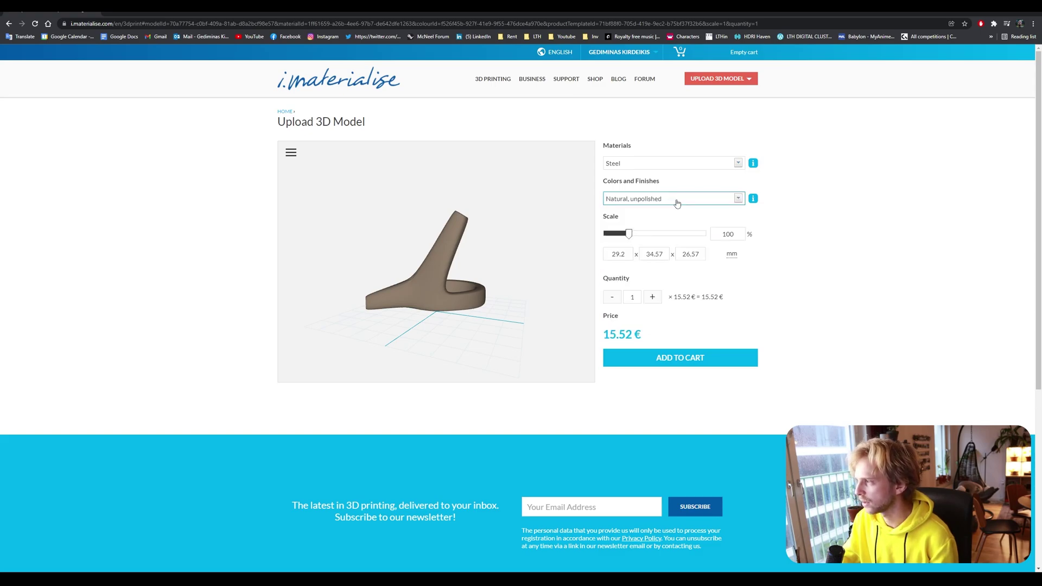
{"action": "left_click", "coordinate": [631, 206]}
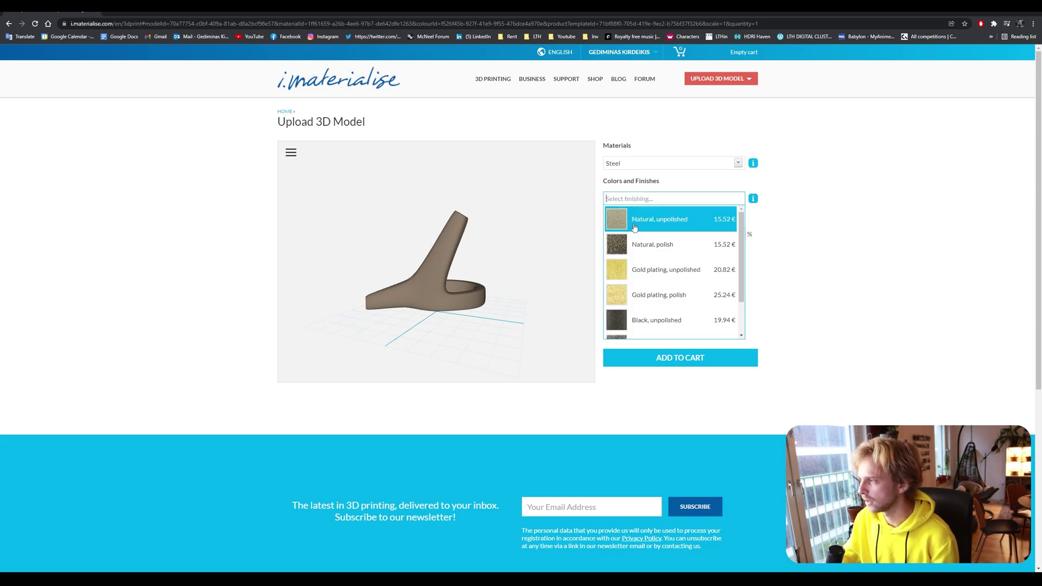
{"action": "left_click", "coordinate": [700, 247]}
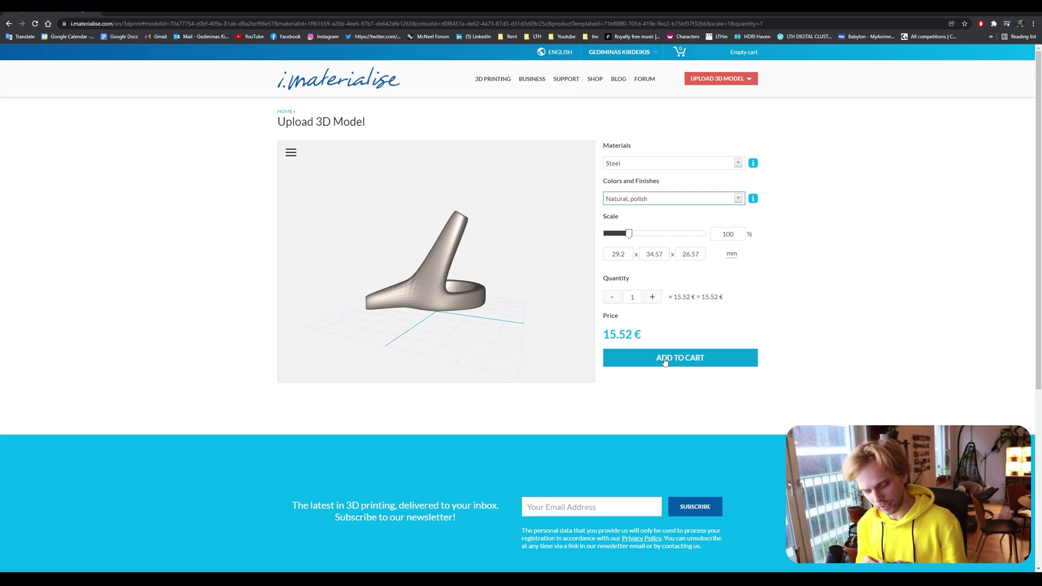
Add the Steel, Natural polish ring at 15.52 € to the cart
{"action": "left_click", "coordinate": [664, 362]}
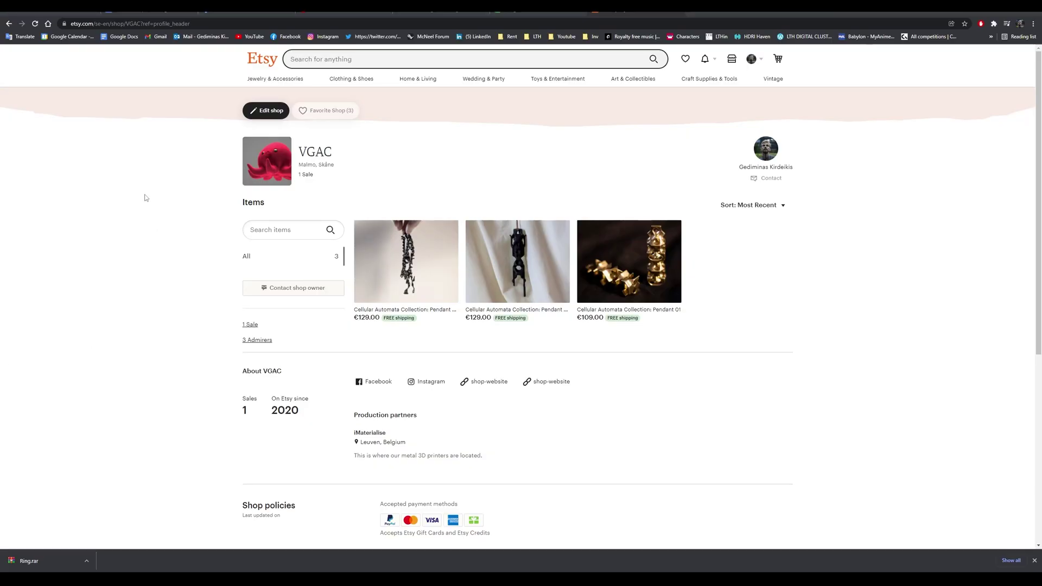
Open the Cellular Automata Collection: Pendant 02 listing from the shop page
{"action": "scroll", "coordinate": [145, 196], "scroll_direction": "down", "scroll_amount": 1}
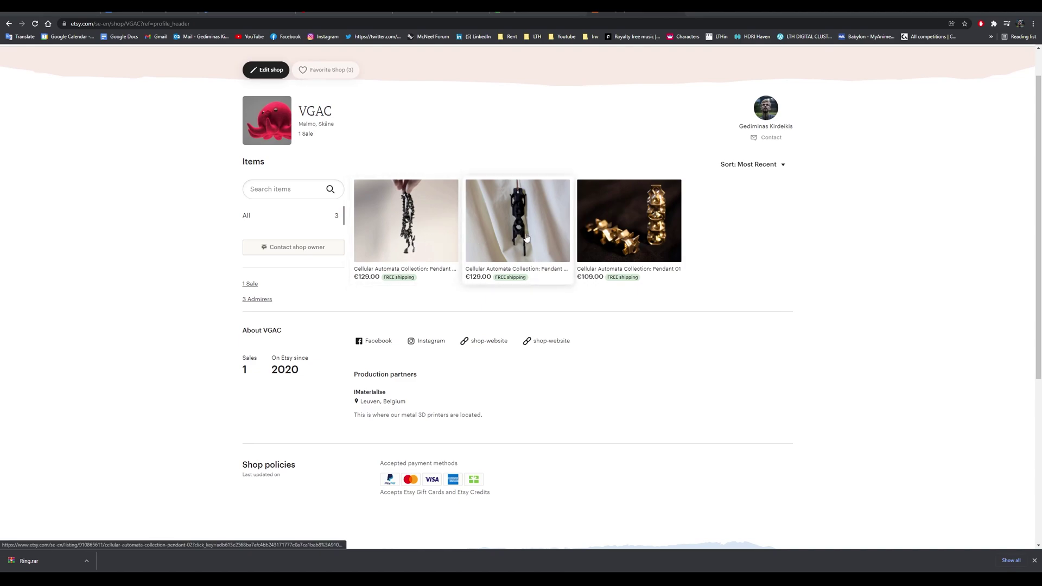
{"action": "left_click", "coordinate": [550, 234]}
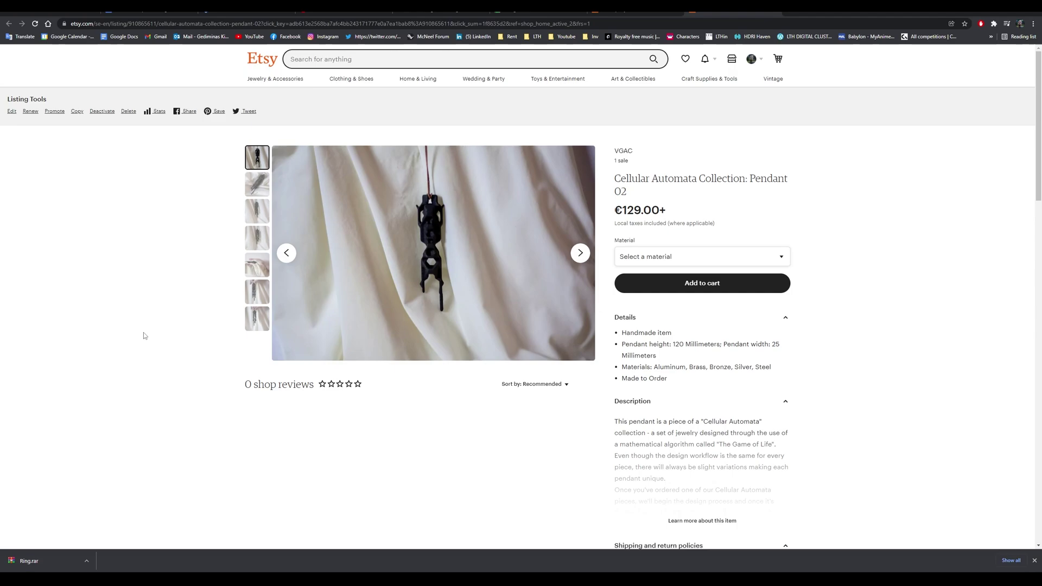
{"action": "scroll", "coordinate": [145, 336], "scroll_direction": "down", "scroll_amount": 1}
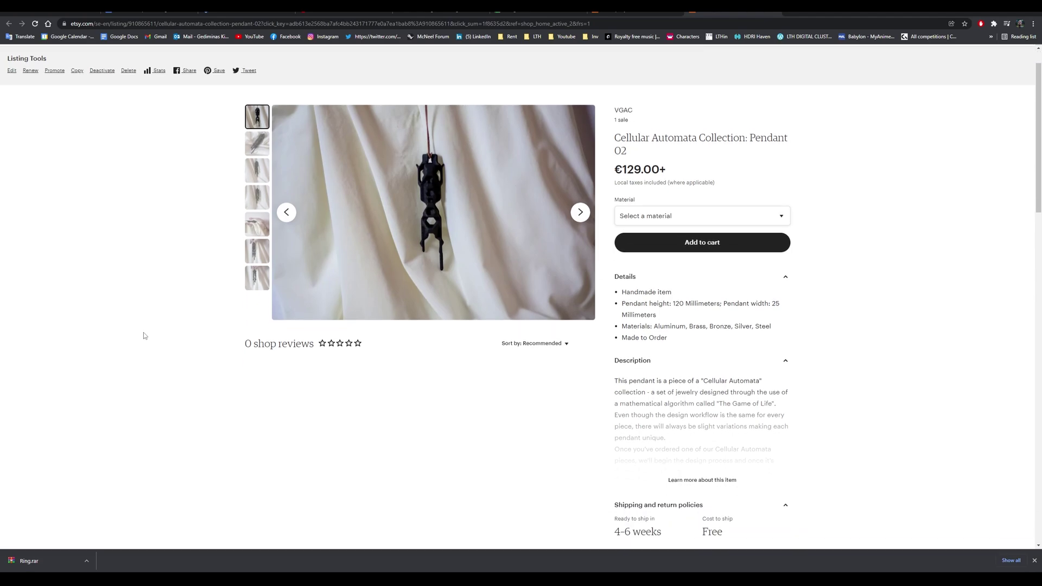
Advance through four pendant photos to the one showing it held on a hand
{"action": "left_click", "coordinate": [580, 214]}
{"action": "left_click", "coordinate": [580, 214]}
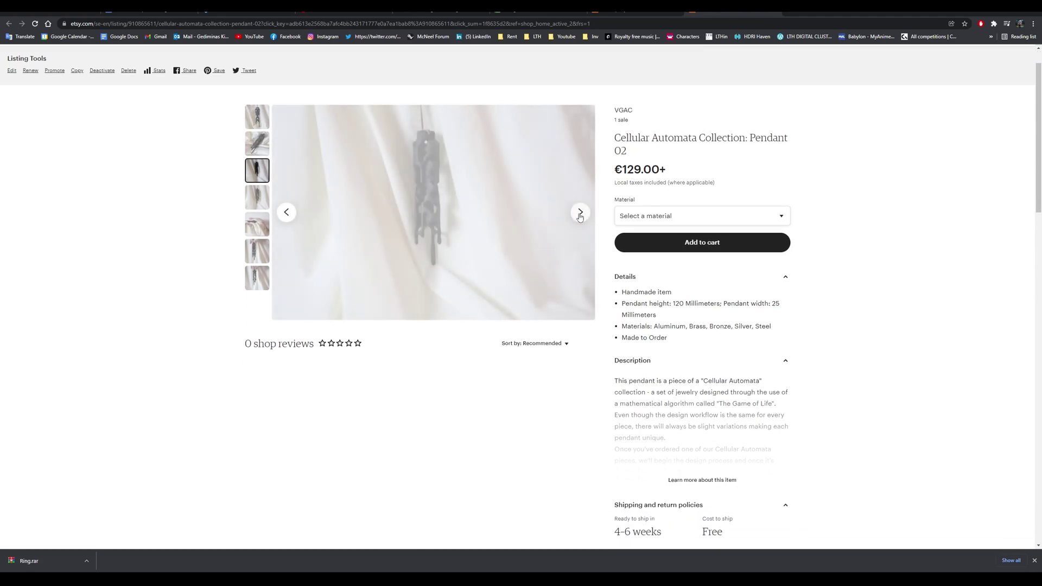
{"action": "left_click", "coordinate": [580, 214]}
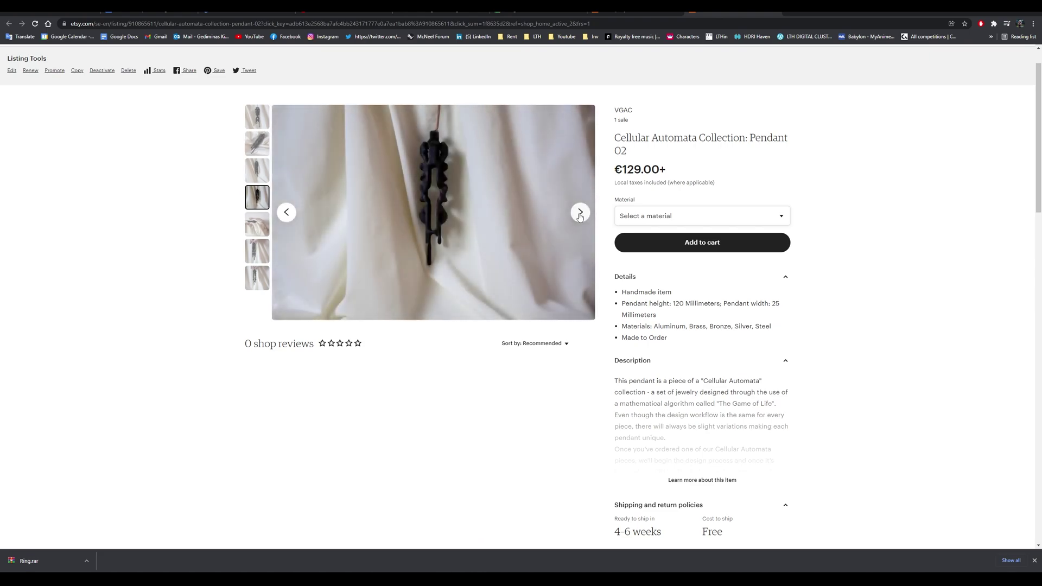
{"action": "left_click", "coordinate": [580, 213]}
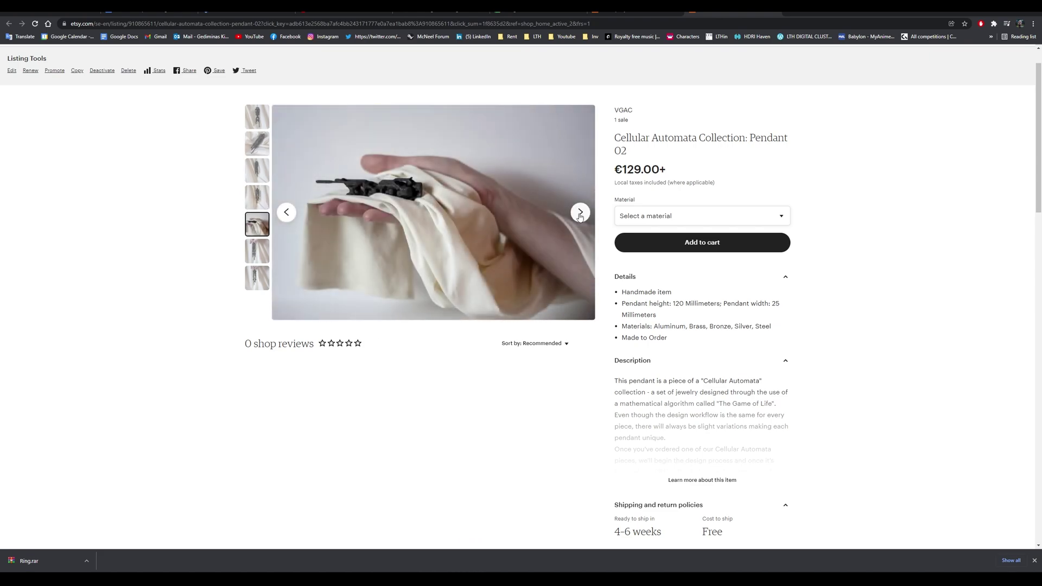